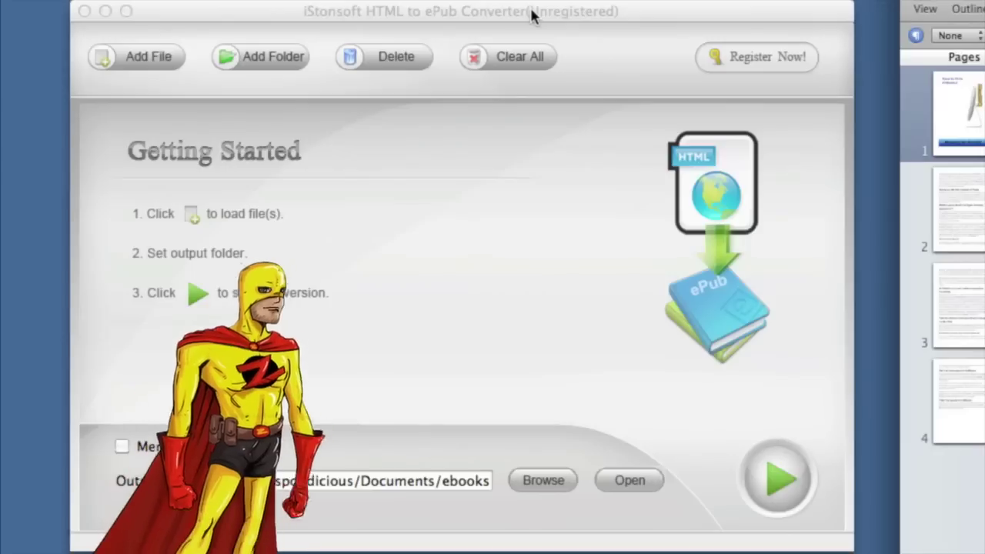
Step: Convert Truths and Myths of being - Mac User.html from the make ebook folder to ePub, toggling the option to merge into one file
{"action": "left_click", "coordinate": [547, 14]}
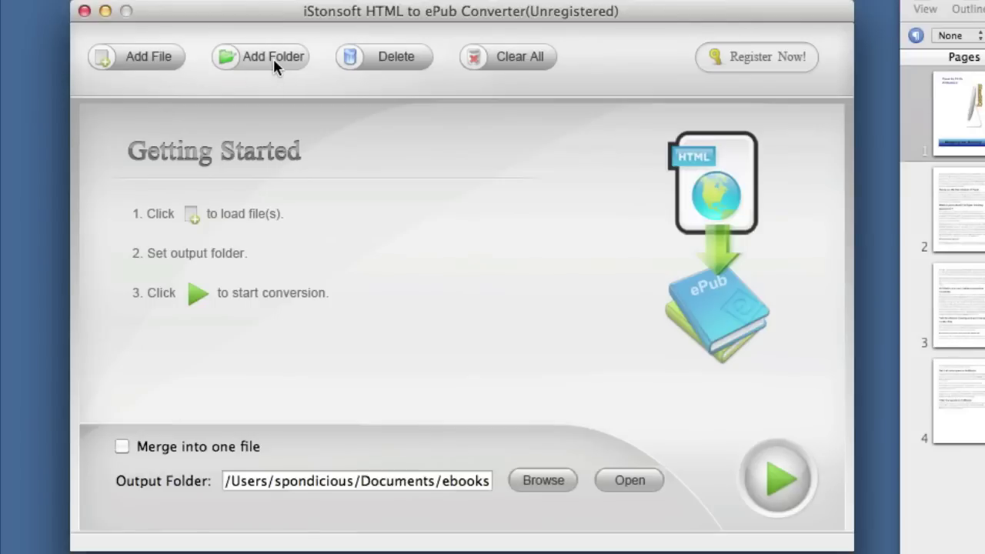
{"action": "left_click", "coordinate": [164, 61]}
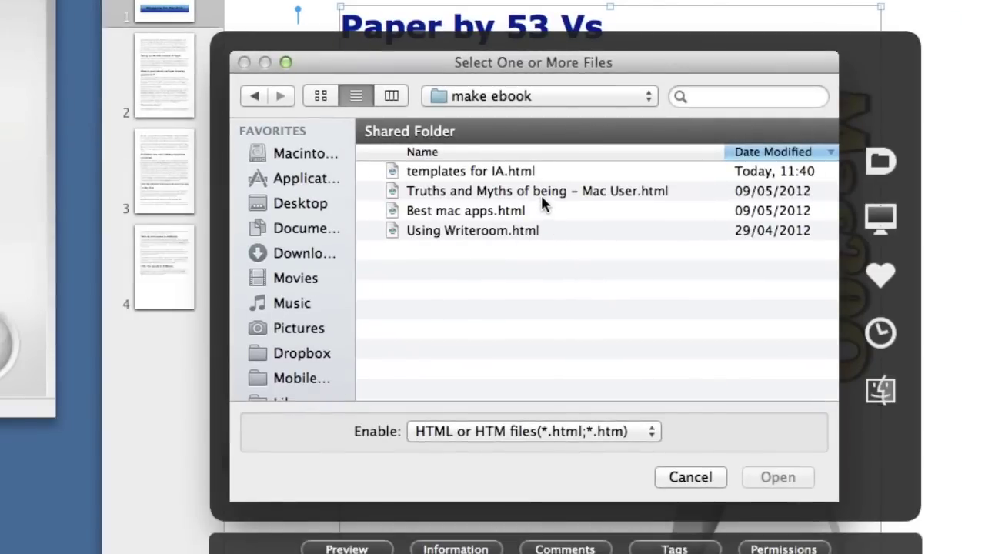
{"action": "left_click", "coordinate": [538, 193]}
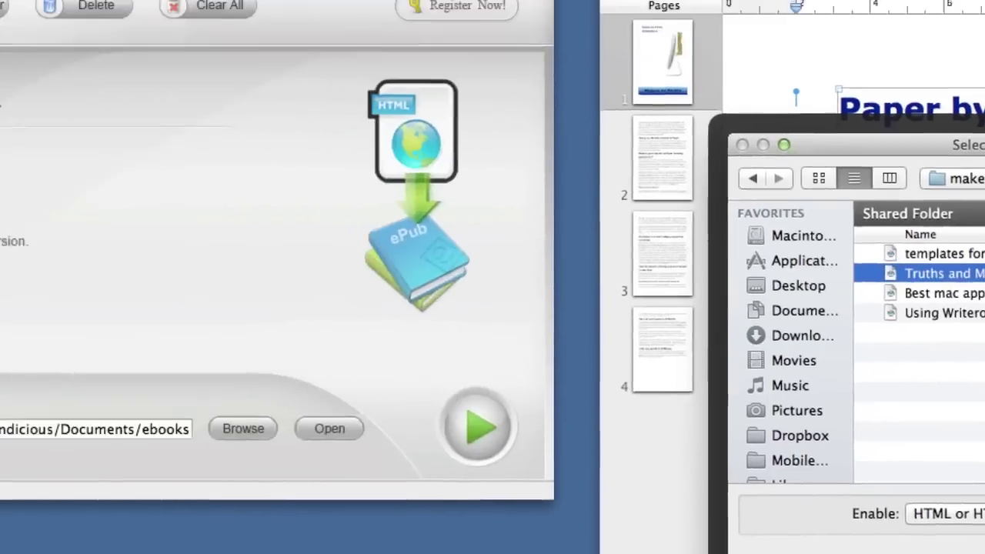
{"action": "left_click", "coordinate": [778, 478]}
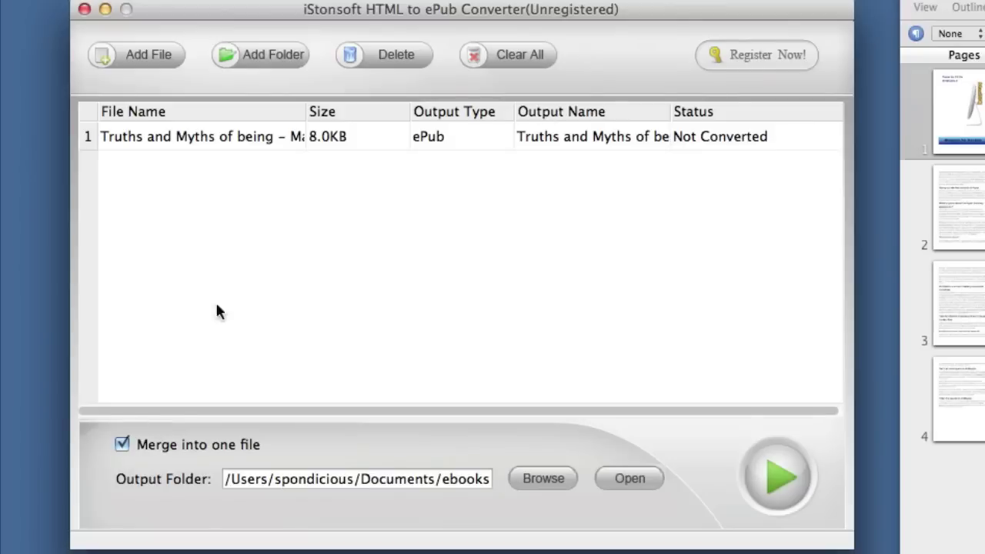
{"action": "left_click", "coordinate": [122, 444]}
{"action": "left_click", "coordinate": [786, 487]}
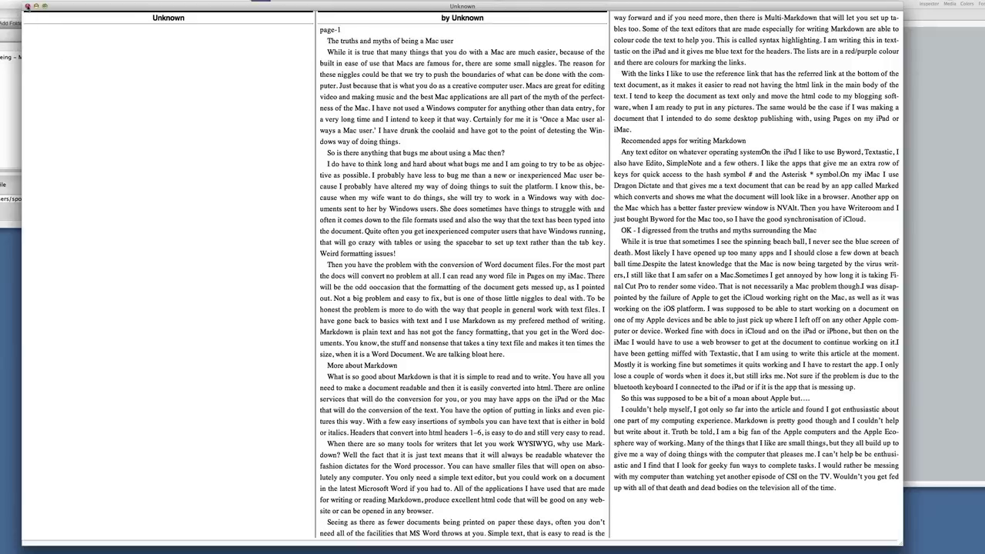
Step: Close the opened ebook and quit the HTML to ePub converter
{"action": "left_click", "coordinate": [27, 6]}
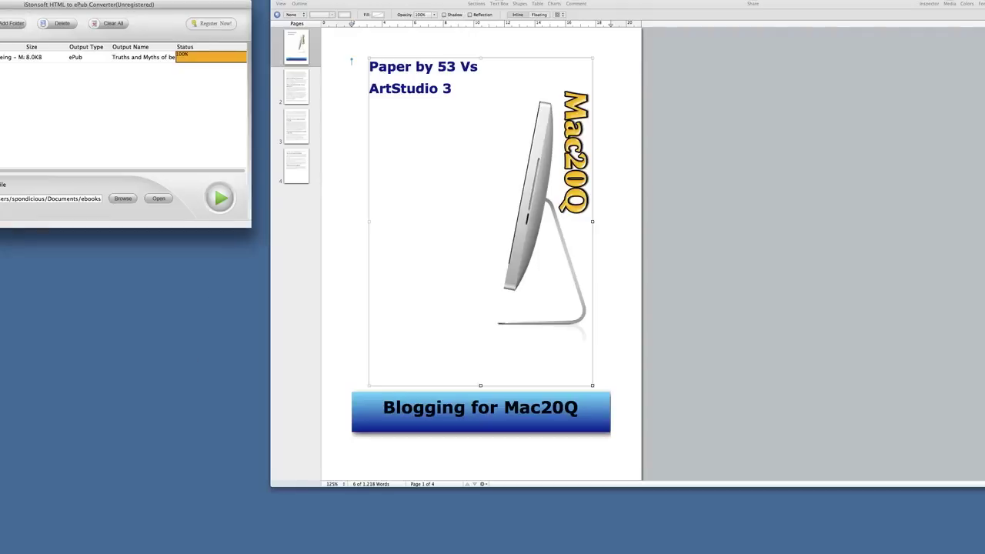
{"action": "key", "text": "super+q"}
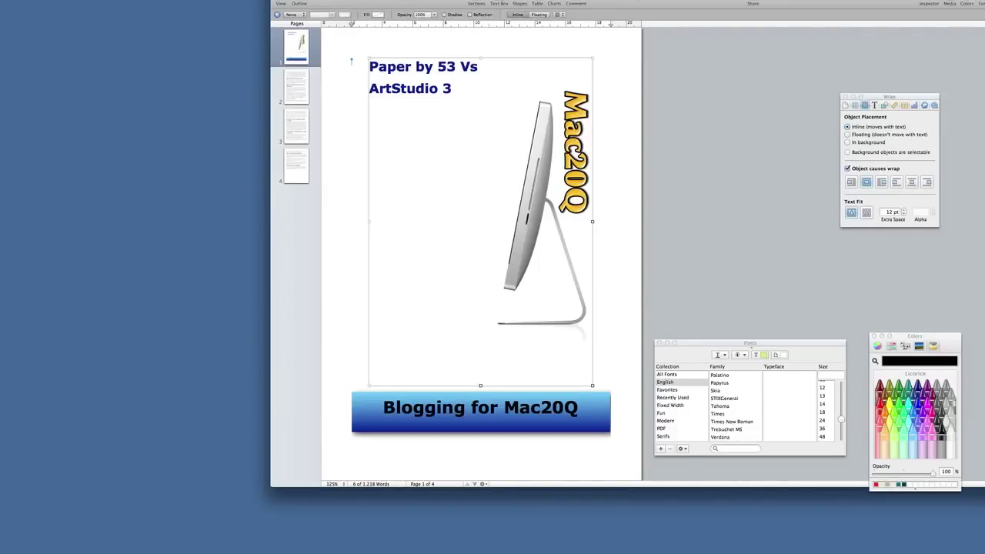
Step: Bring the Pages document fully into view and look through its four pages, returning to the cover page
{"action": "left_click_drag", "start_coordinate": [539, 2], "coordinate": [339, 12]}
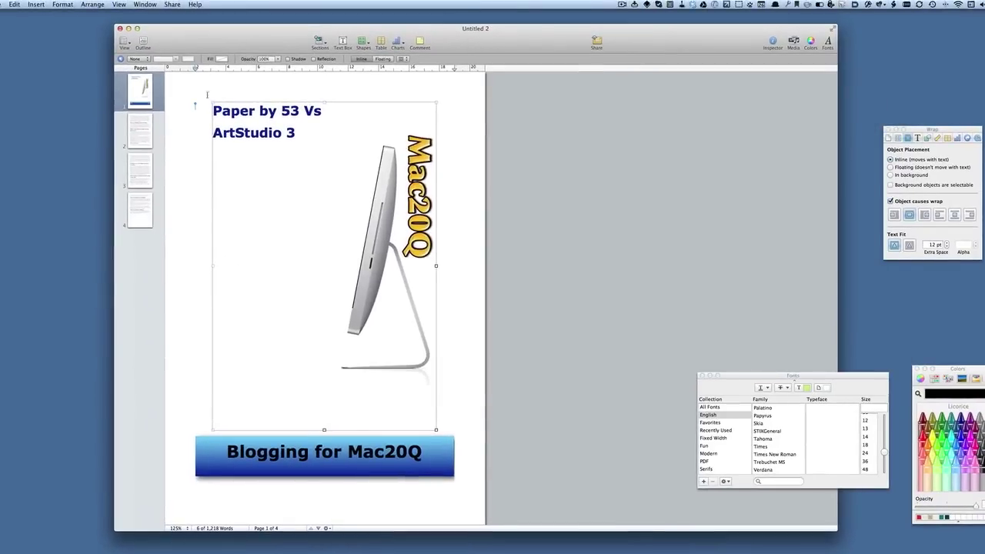
{"action": "left_click", "coordinate": [140, 137]}
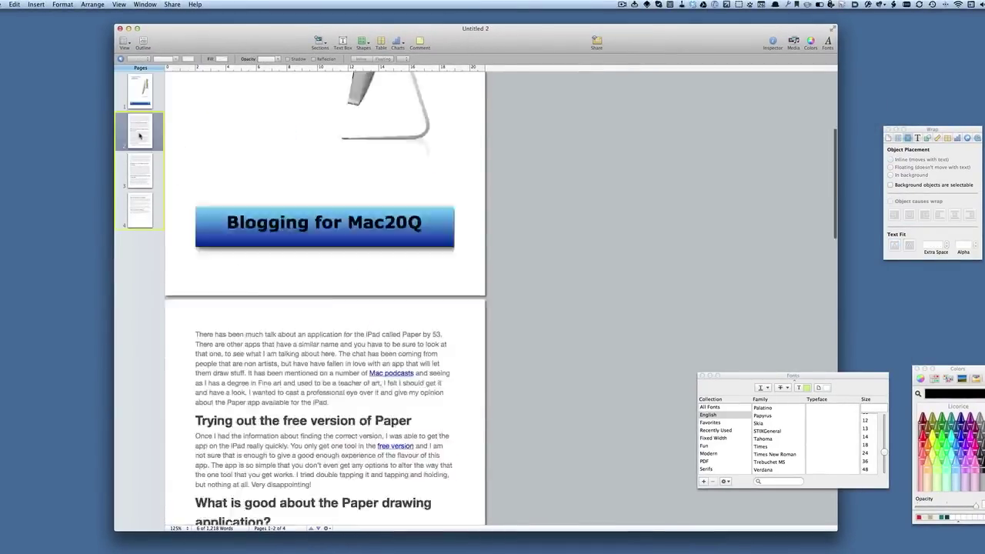
{"action": "left_click", "coordinate": [140, 178]}
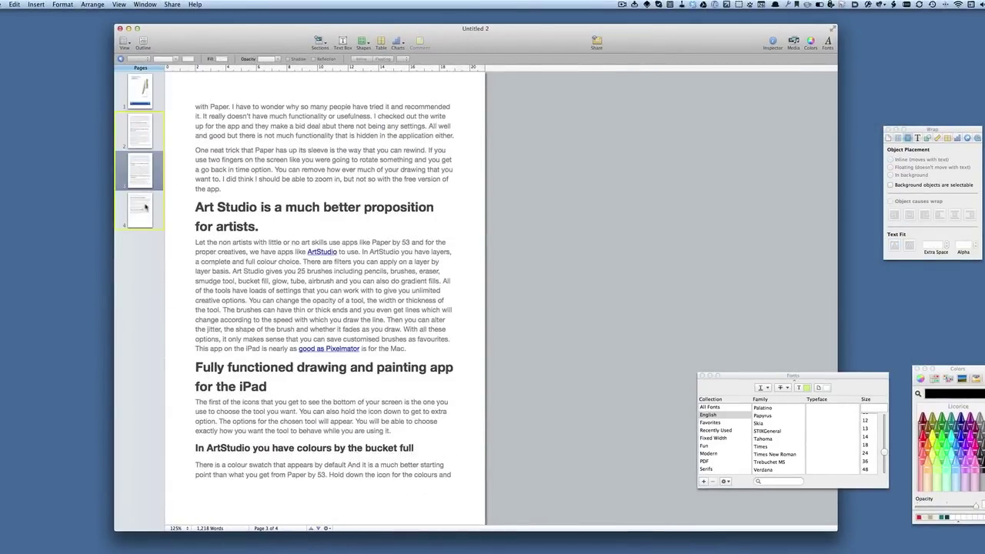
{"action": "left_click", "coordinate": [145, 208]}
{"action": "left_click", "coordinate": [142, 93]}
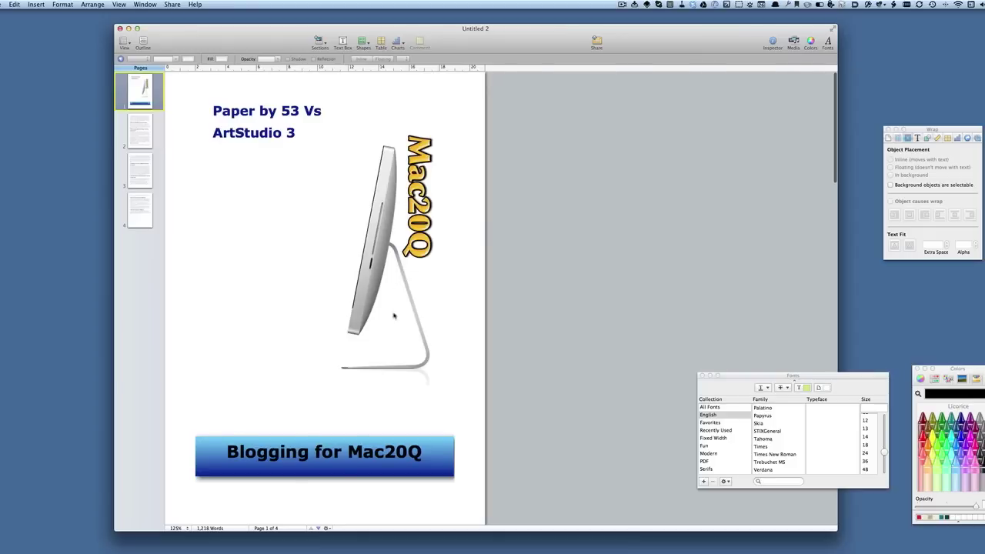
Step: Import all styles from ePub Best Practices for Pages.pages in Downloads into the document, with duplicates replaced
{"action": "scroll", "coordinate": [344, 332], "scroll_direction": "down", "scroll_amount": 5}
{"action": "left_click", "coordinate": [344, 333]}
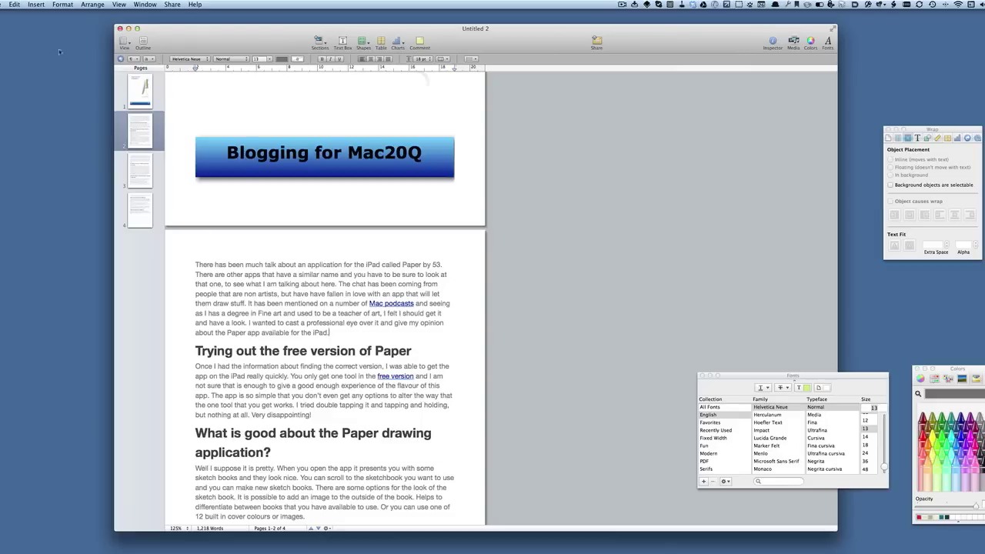
{"action": "left_click", "coordinate": [62, 5]}
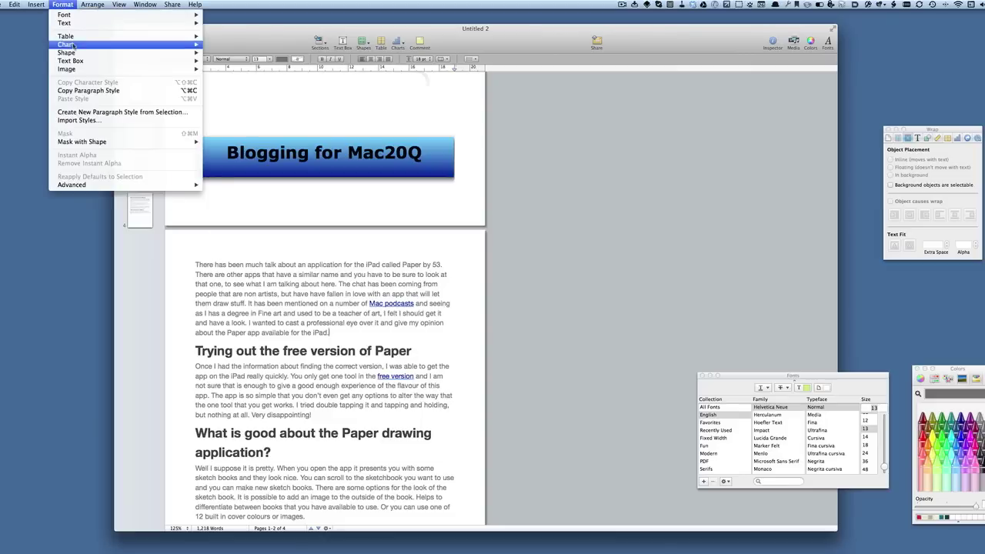
{"action": "left_click", "coordinate": [106, 121]}
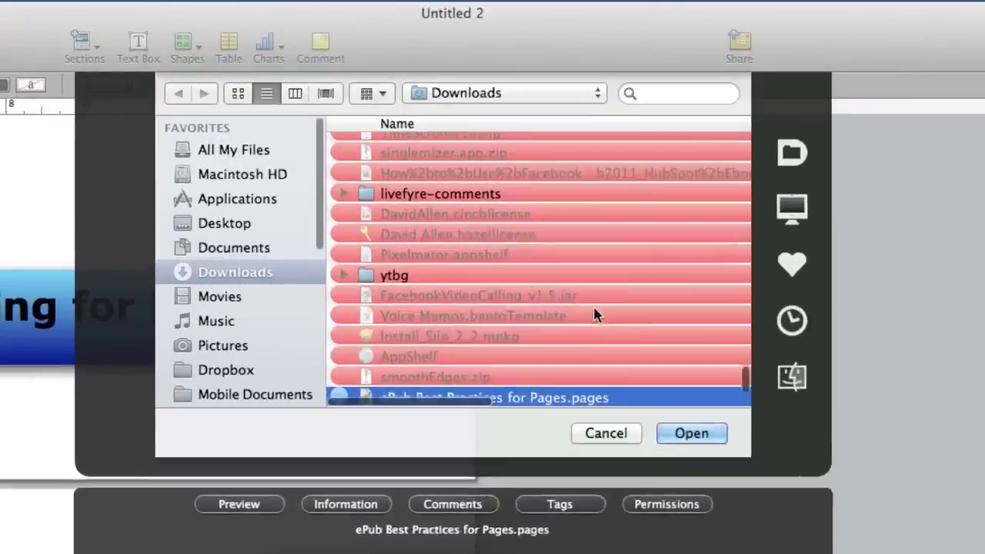
{"action": "scroll", "coordinate": [611, 360], "scroll_direction": "down", "scroll_amount": 3}
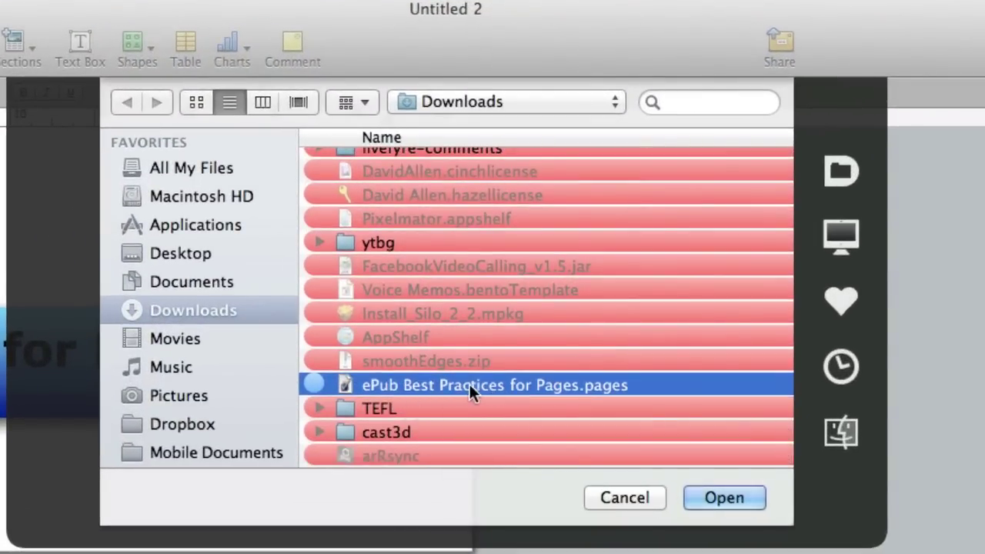
{"action": "left_click", "coordinate": [716, 497]}
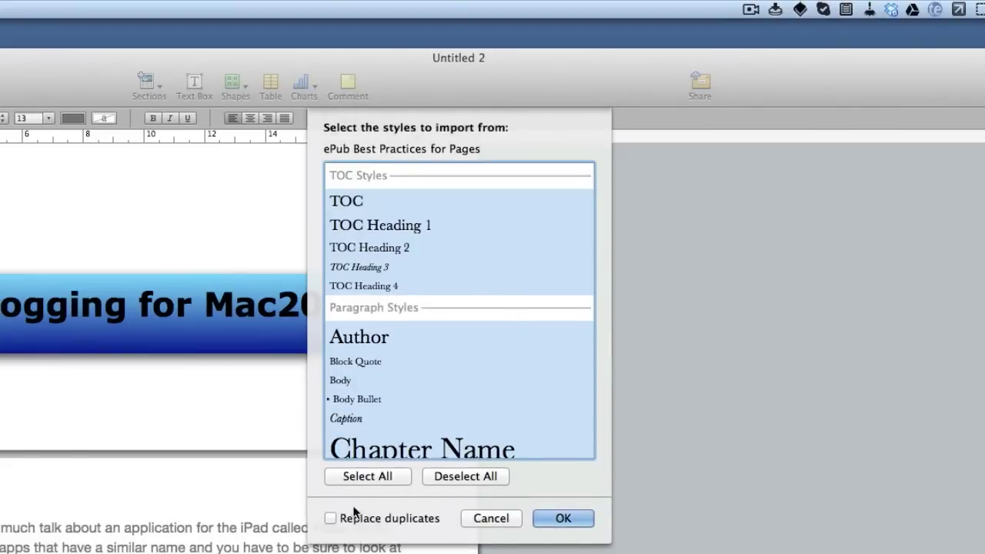
{"action": "left_click", "coordinate": [331, 518]}
{"action": "left_click", "coordinate": [563, 520]}
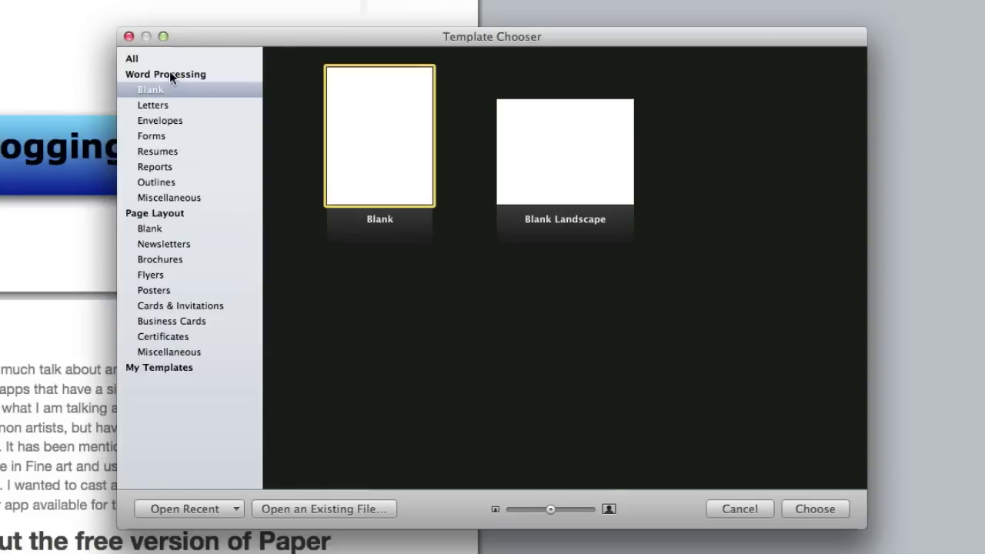
Step: View the blank Page Layout templates in the Template Chooser
{"action": "left_click", "coordinate": [163, 226]}
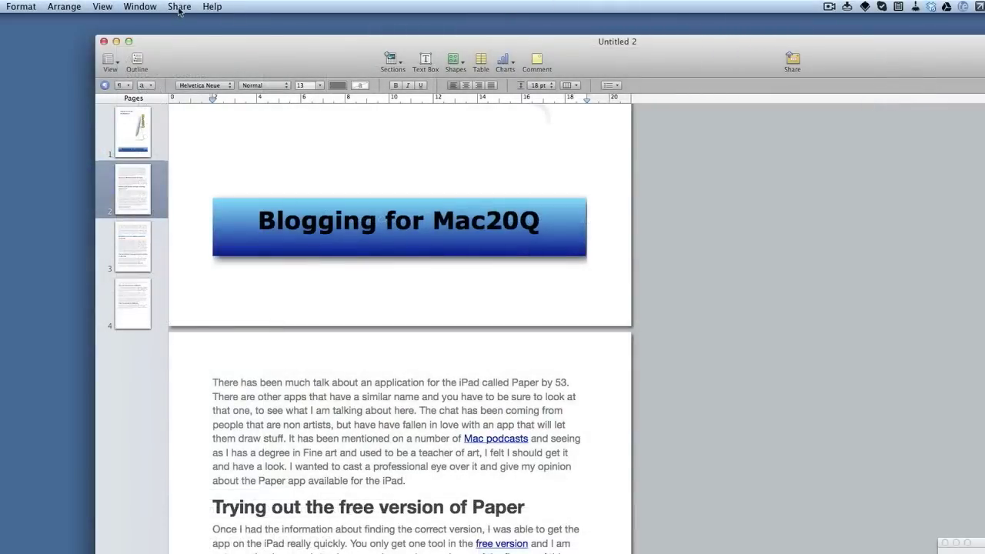
Step: Export the document as an ePub titled Paper Vs ArtStudio with the first page as cover, and take the exported Paper Vs ArtStudio2 from its Finder folder
{"action": "left_click", "coordinate": [179, 7]}
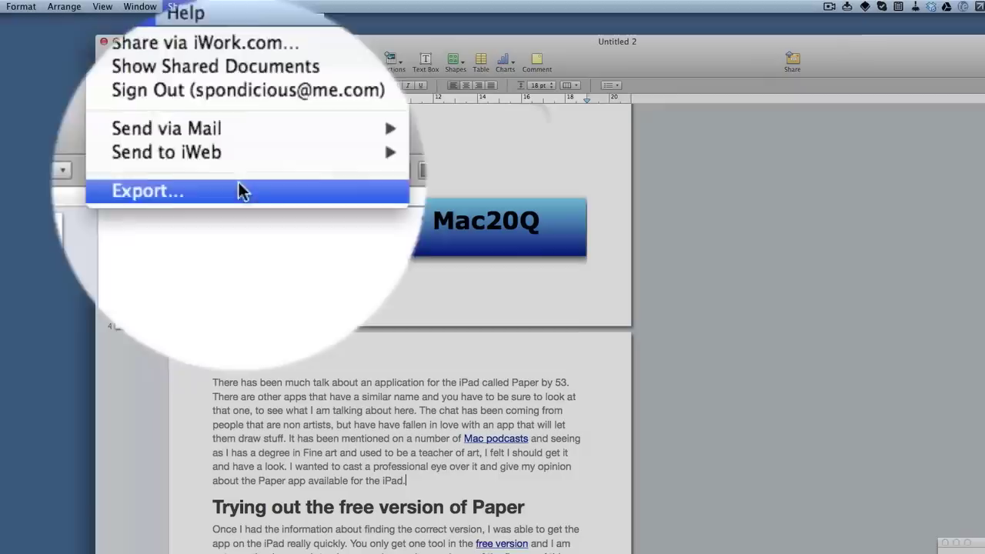
{"action": "left_click", "coordinate": [241, 235]}
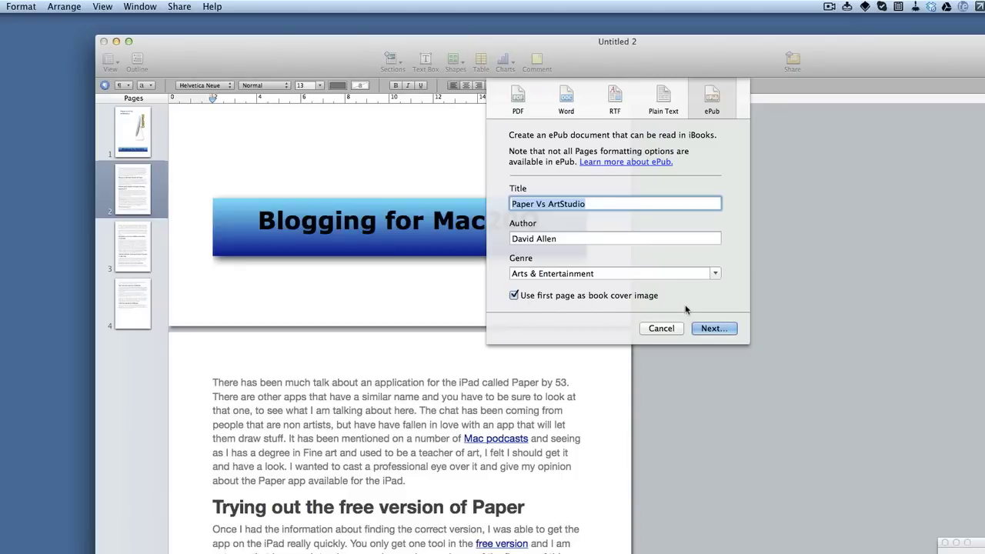
{"action": "left_click", "coordinate": [714, 328]}
{"action": "left_click", "coordinate": [755, 506]}
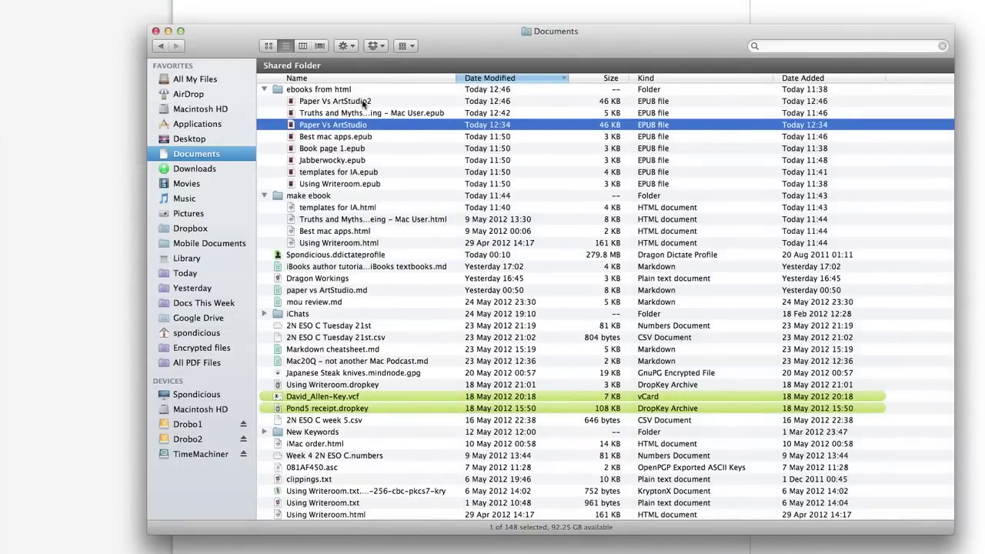
{"action": "left_click_drag", "start_coordinate": [365, 104], "coordinate": [27, 264]}
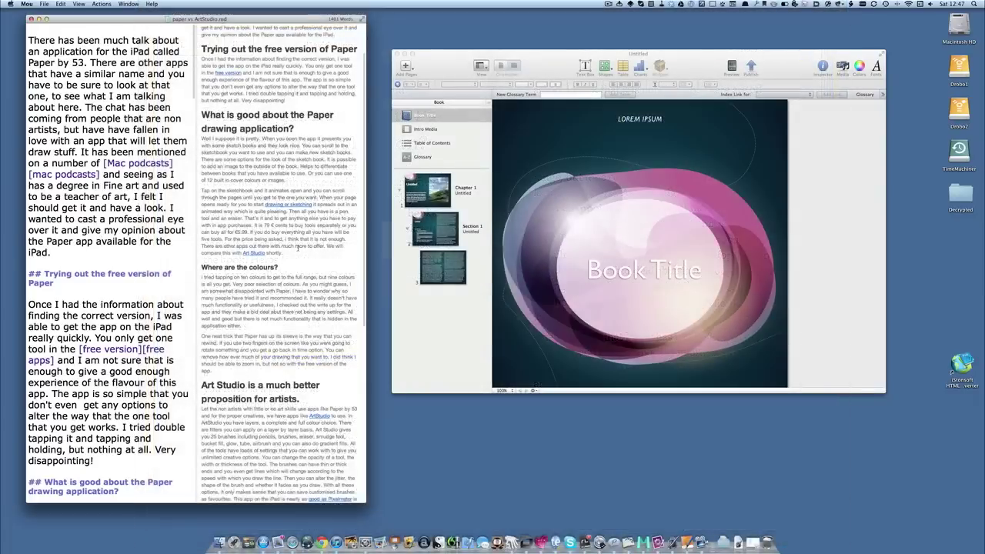
Step: Switch to Mou and select the entire paper vs ArtStudio article in the preview
{"action": "left_click", "coordinate": [297, 246]}
{"action": "key", "text": "super+a"}
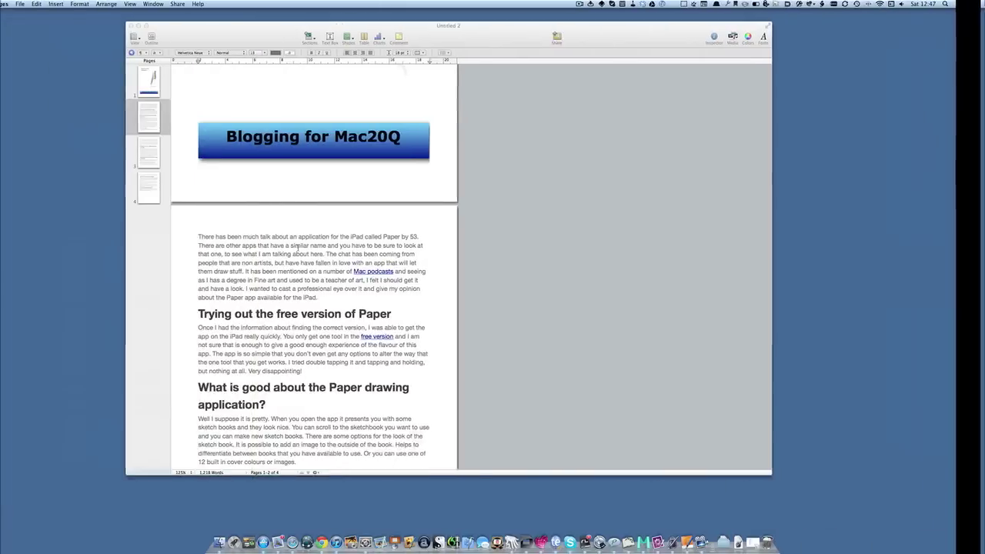
Step: Switch to Pages and show the paragraph styles available for the article's headings
{"action": "scroll", "coordinate": [358, 276], "scroll_direction": "down", "scroll_amount": 5}
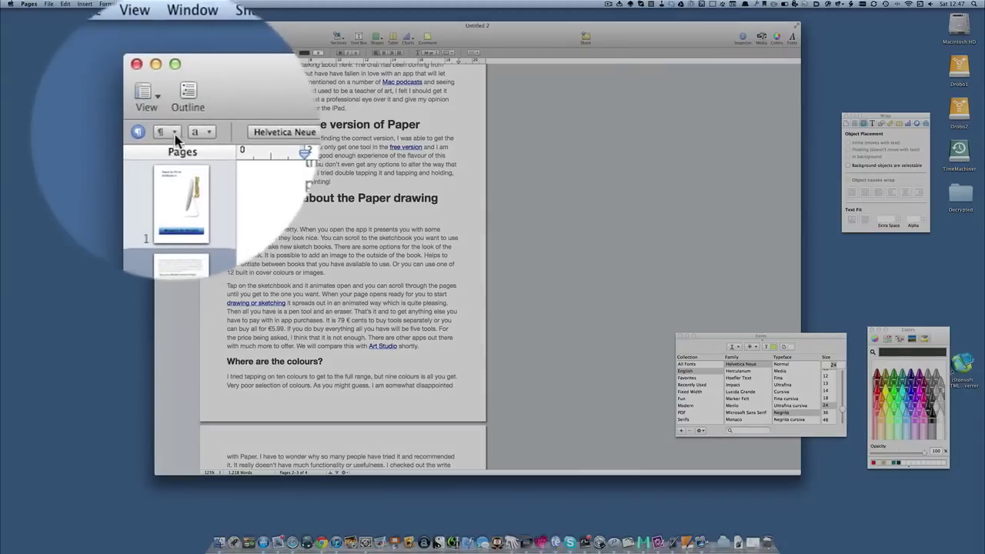
{"action": "left_click", "coordinate": [171, 52]}
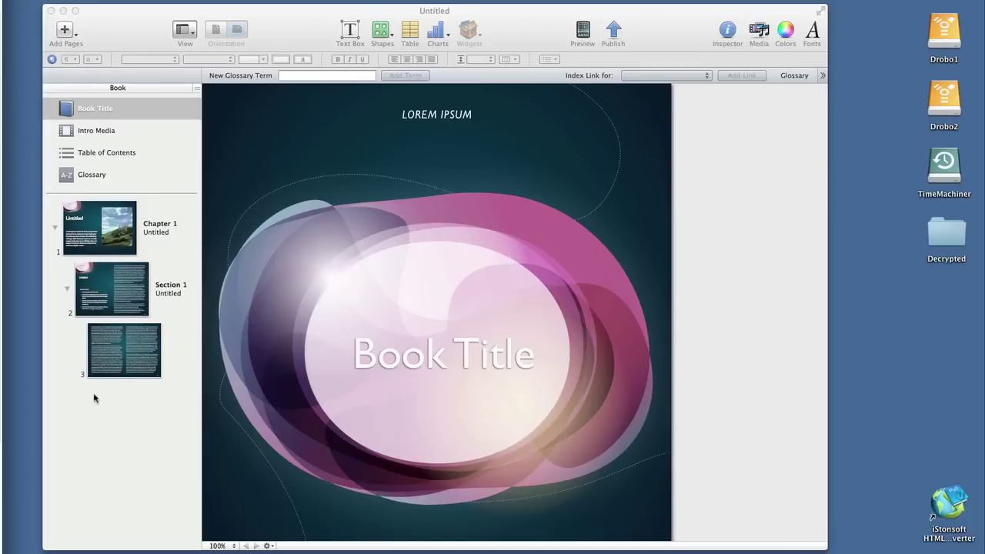
Step: Open Section 1 of the iBooks Author book, and review the article in Pages through its last page
{"action": "left_click", "coordinate": [121, 314]}
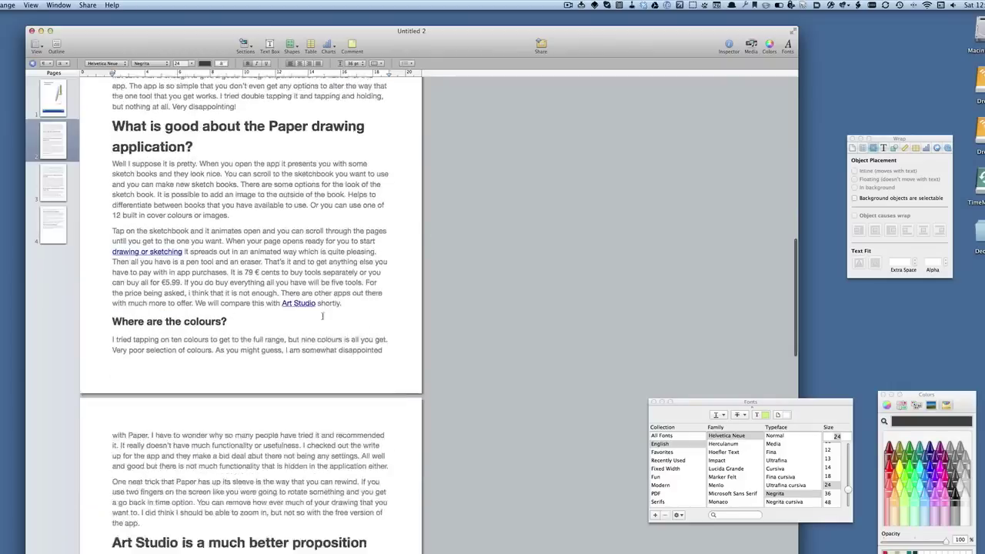
{"action": "scroll", "coordinate": [322, 316], "scroll_direction": "down", "scroll_amount": 2}
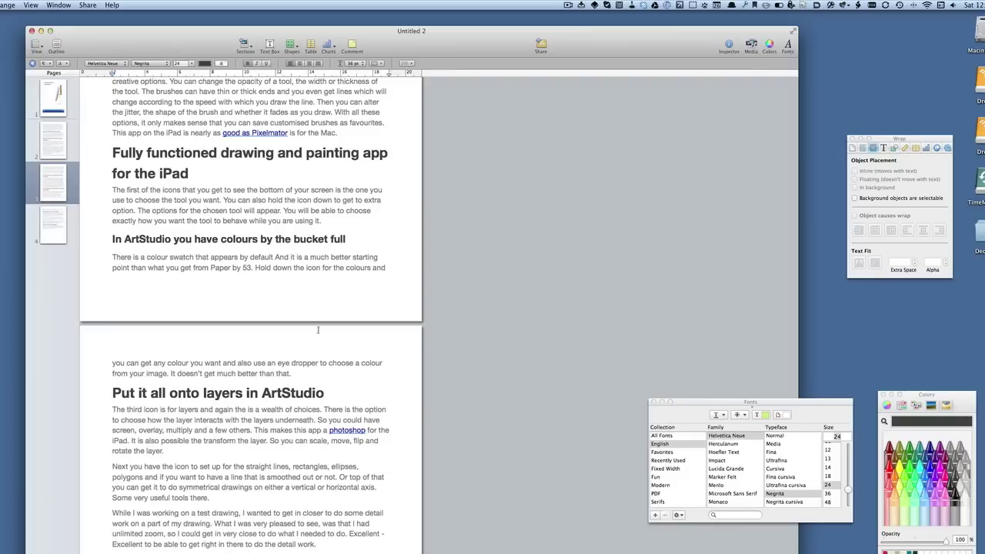
{"action": "scroll", "coordinate": [300, 338], "scroll_direction": "down", "scroll_amount": 6}
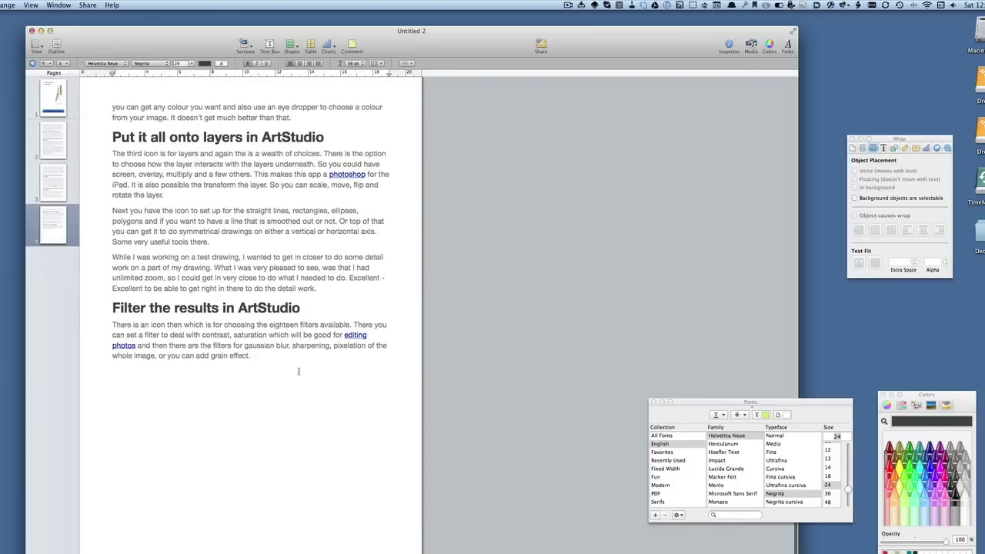
{"action": "scroll", "coordinate": [298, 371], "scroll_direction": "up", "scroll_amount": 6}
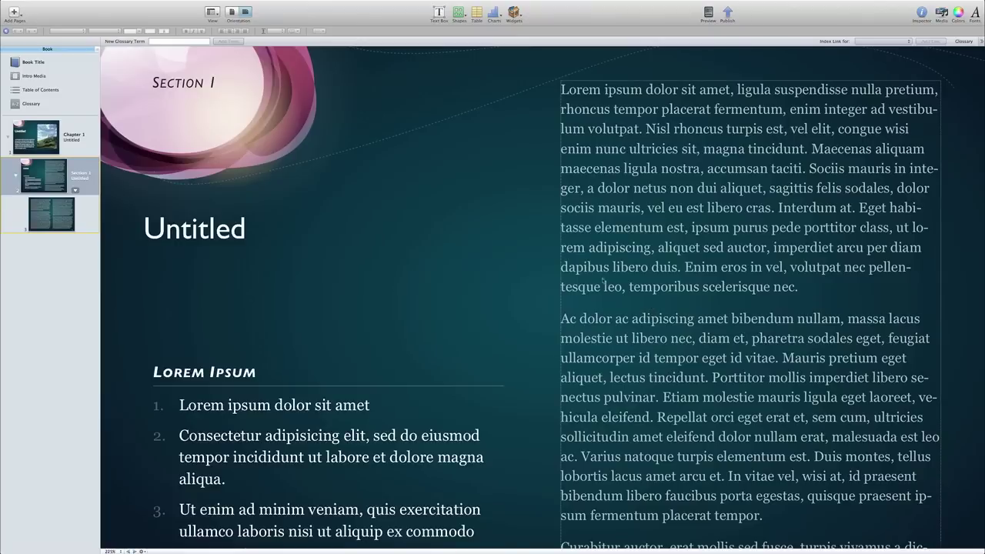
Step: Switch to iBooks Author and replace Section 1's placeholder body text with the copied article, returning to the section's first page
{"action": "left_click", "coordinate": [609, 268]}
{"action": "key", "text": "super+a"}
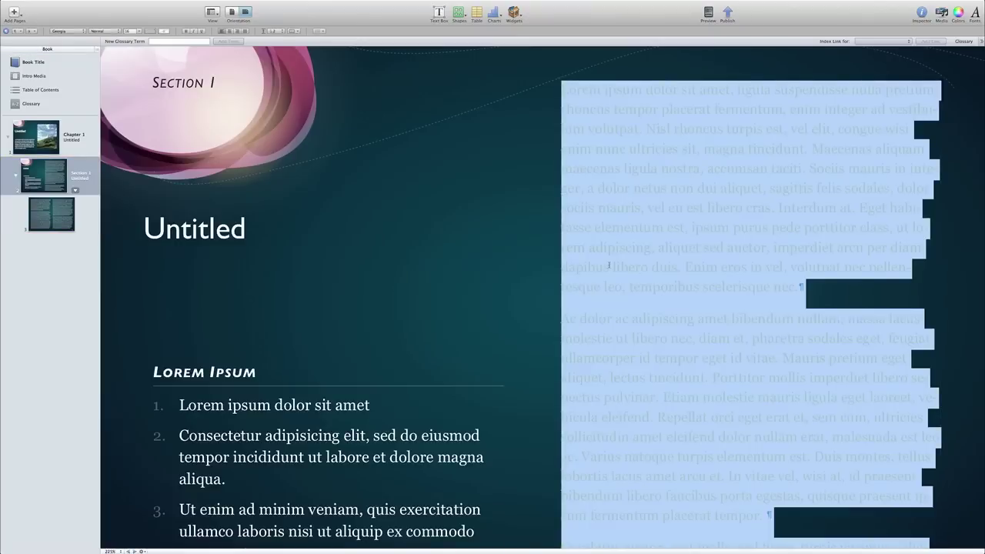
{"action": "key", "text": "super+v"}
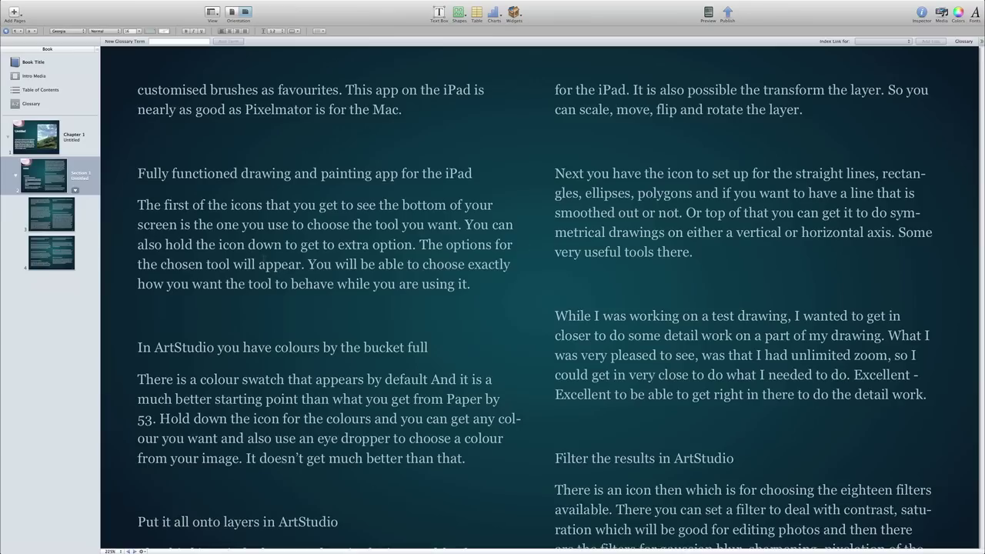
{"action": "left_click", "coordinate": [60, 187]}
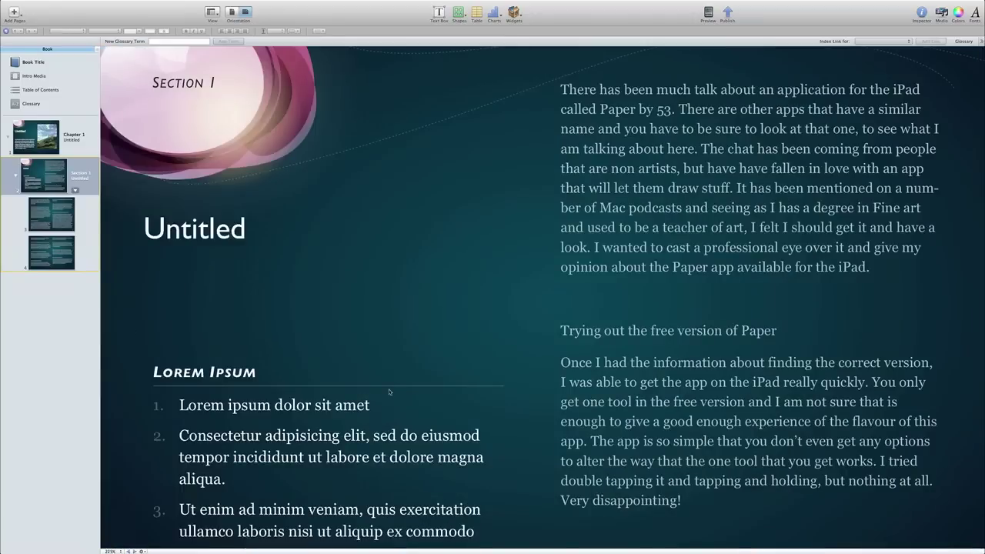